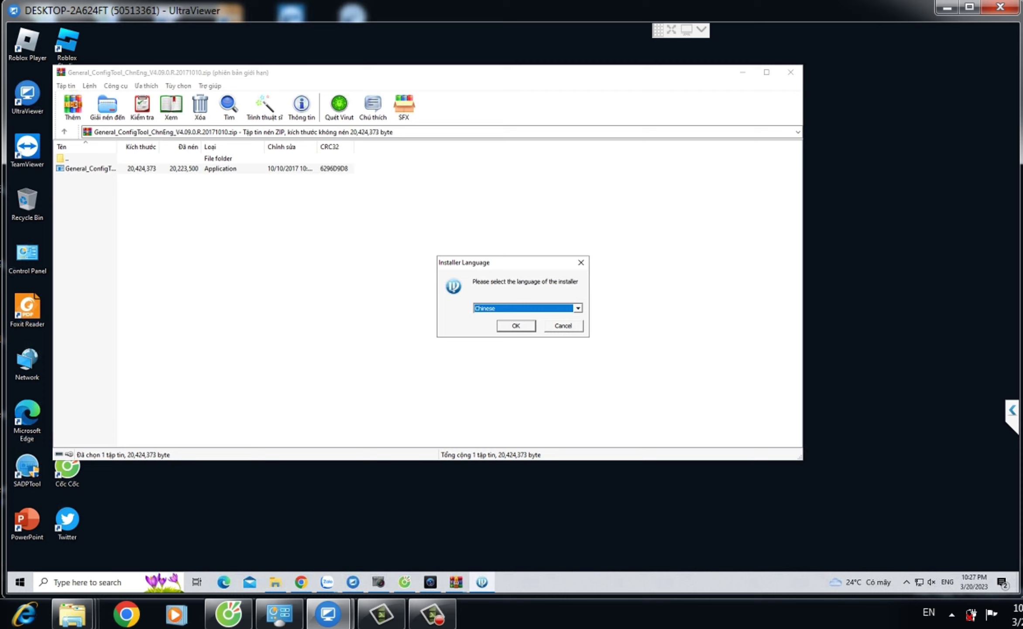
Install ConfigTool with English as the installer language, accepting the licence, then close the finished installer
key("alt+Down")
key("Down")
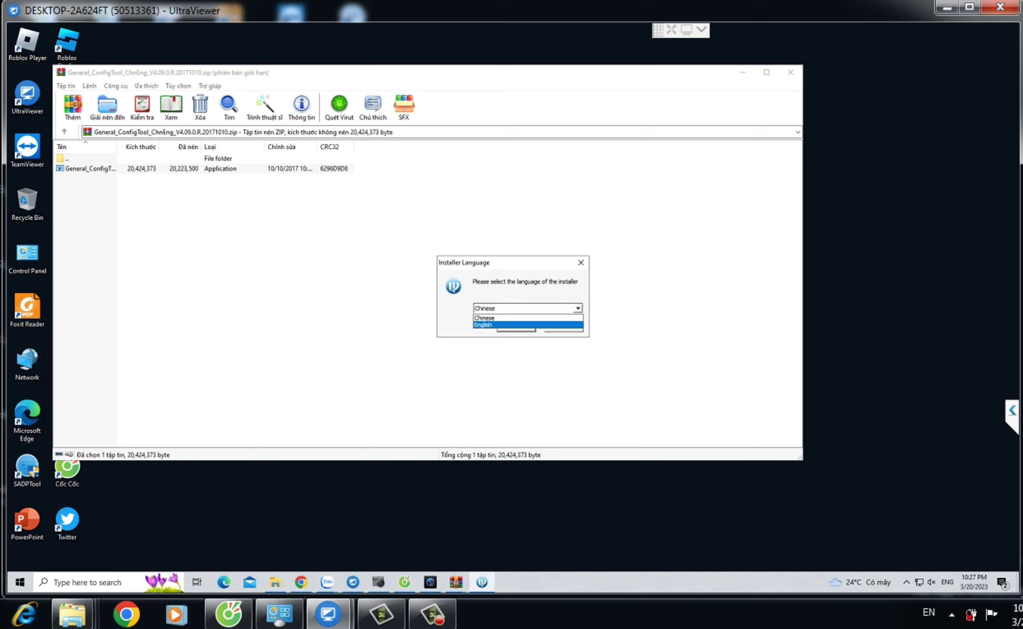
key("Return")
key("Return")
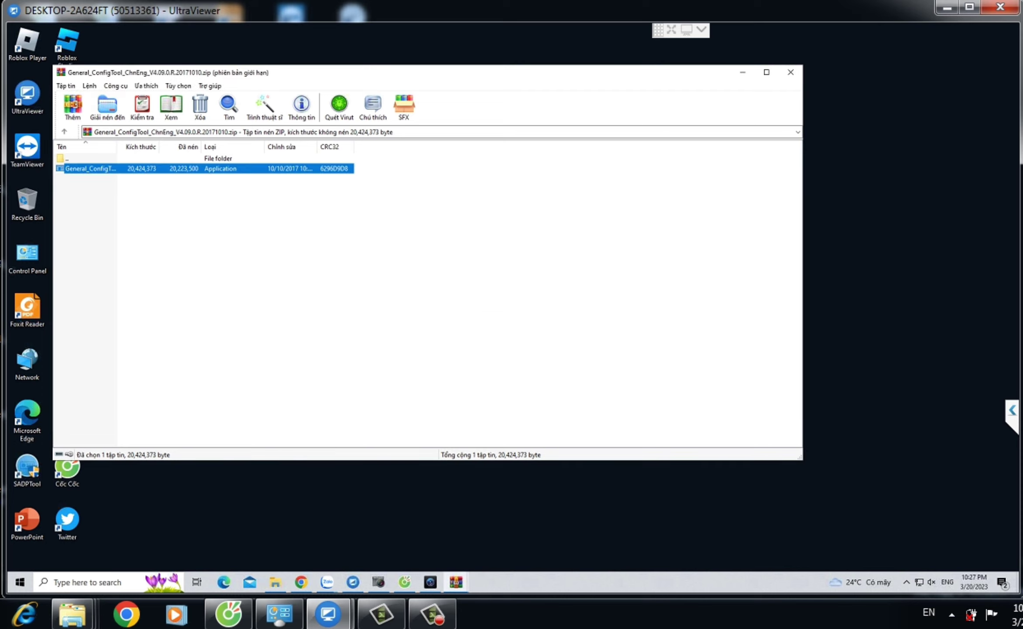
key("Return")
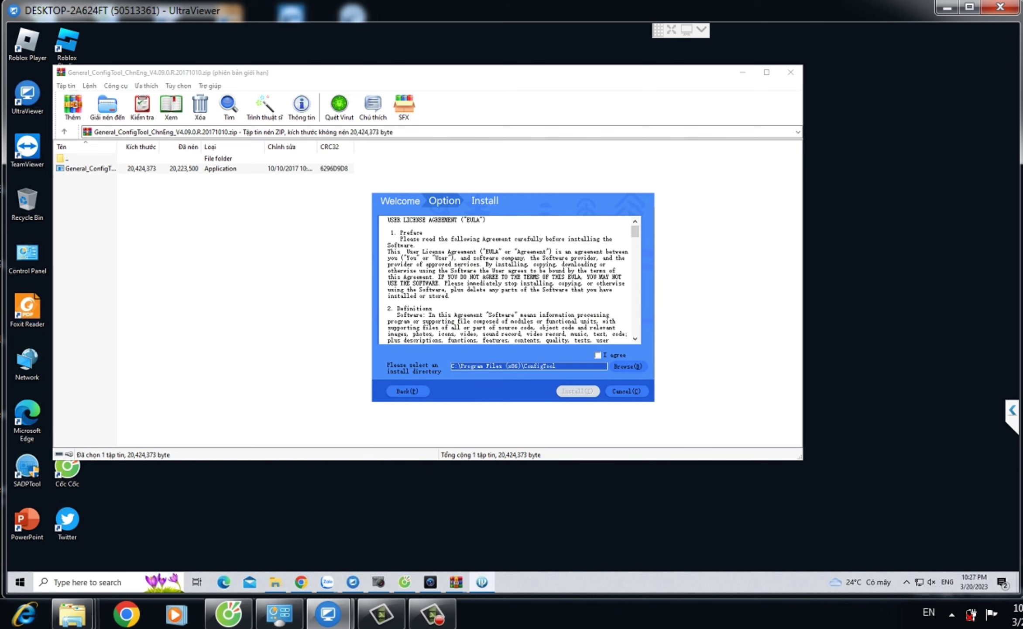
key("space")
key("Return")
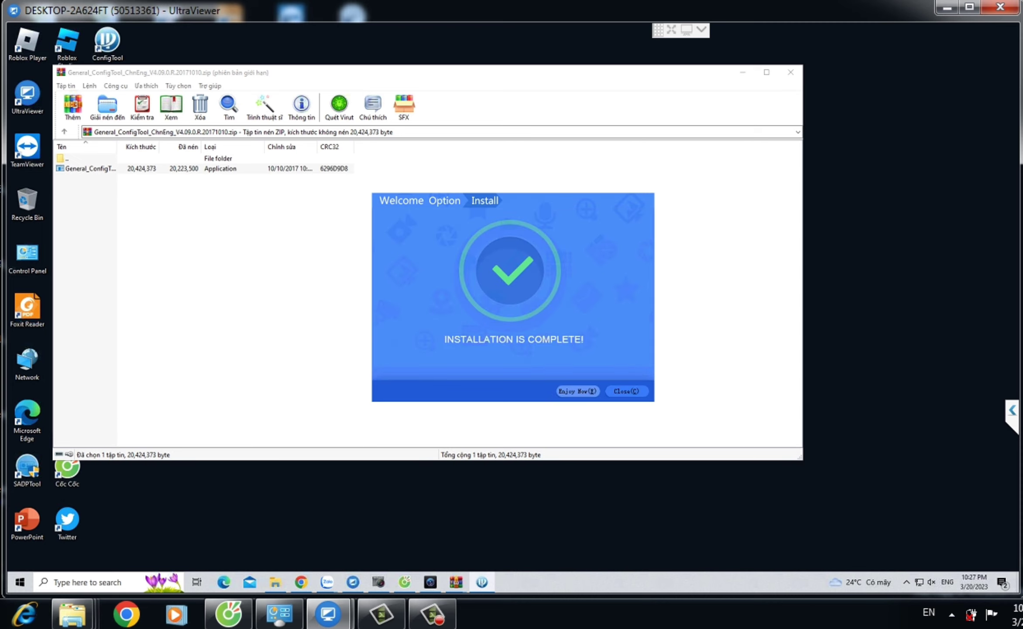
left_click(577, 391)
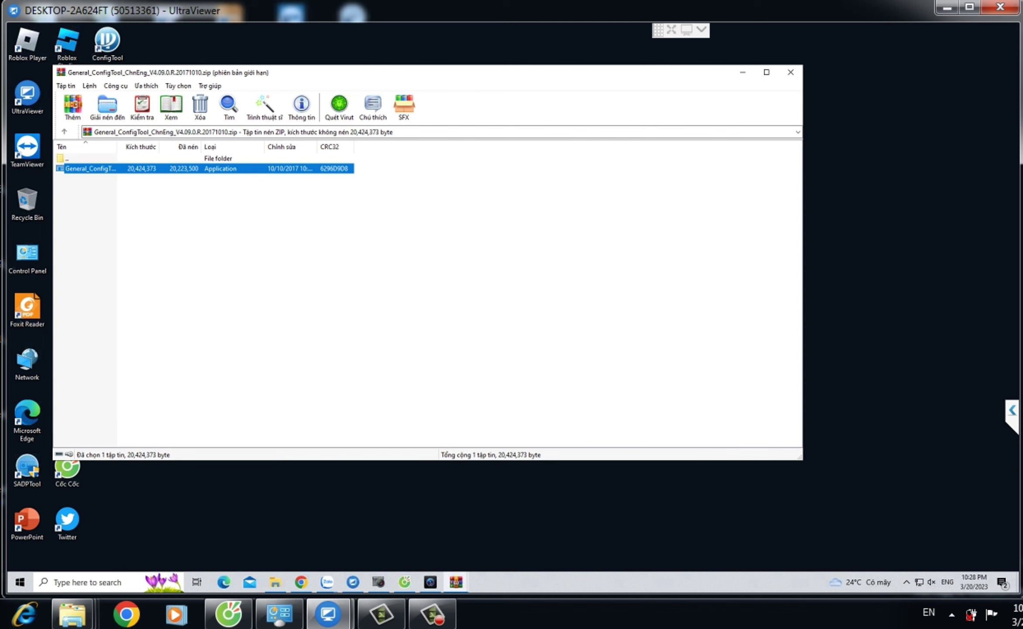
Set ConfigTool's search range to Start IP 192.168.1.1 and End IP 192.168.1.200, and close the Downloads folder
left_click(743, 72)
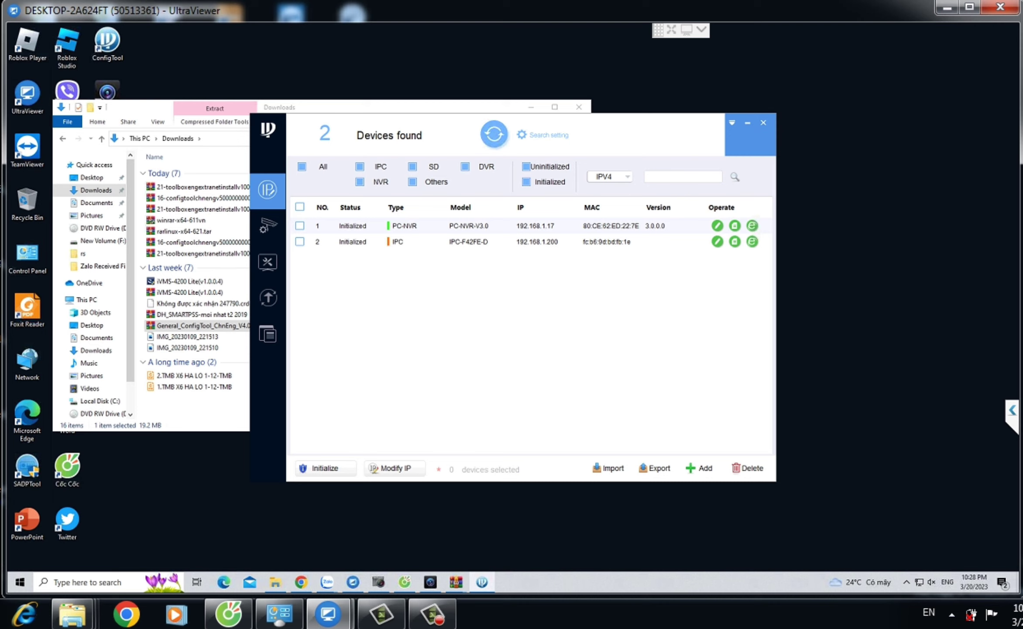
left_click(543, 134)
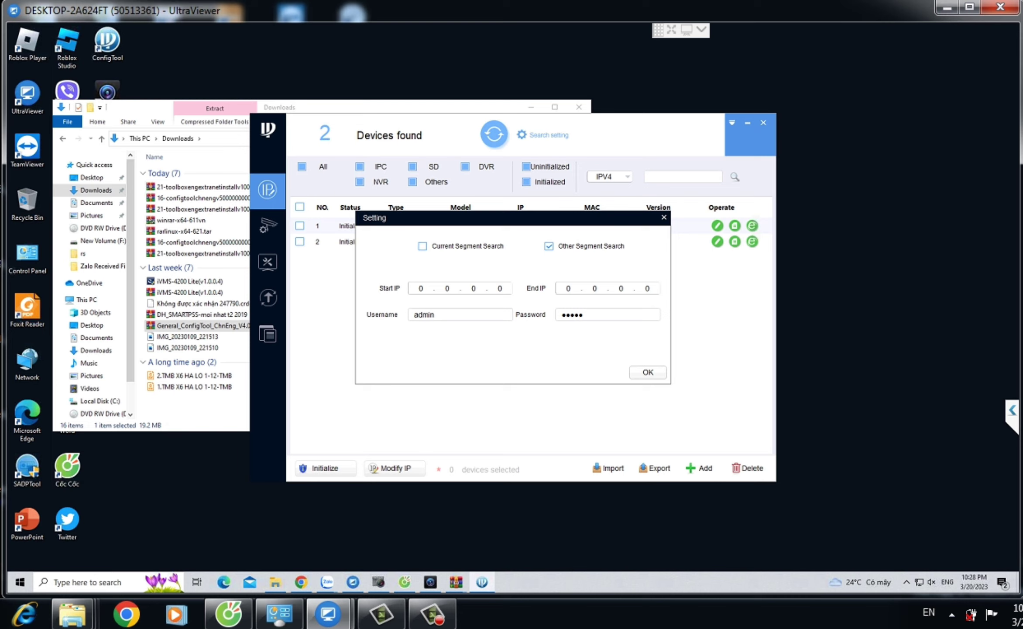
left_click(421, 289)
type("192.168.1")
key("period")
type("1")
left_click(647, 288)
type("200")
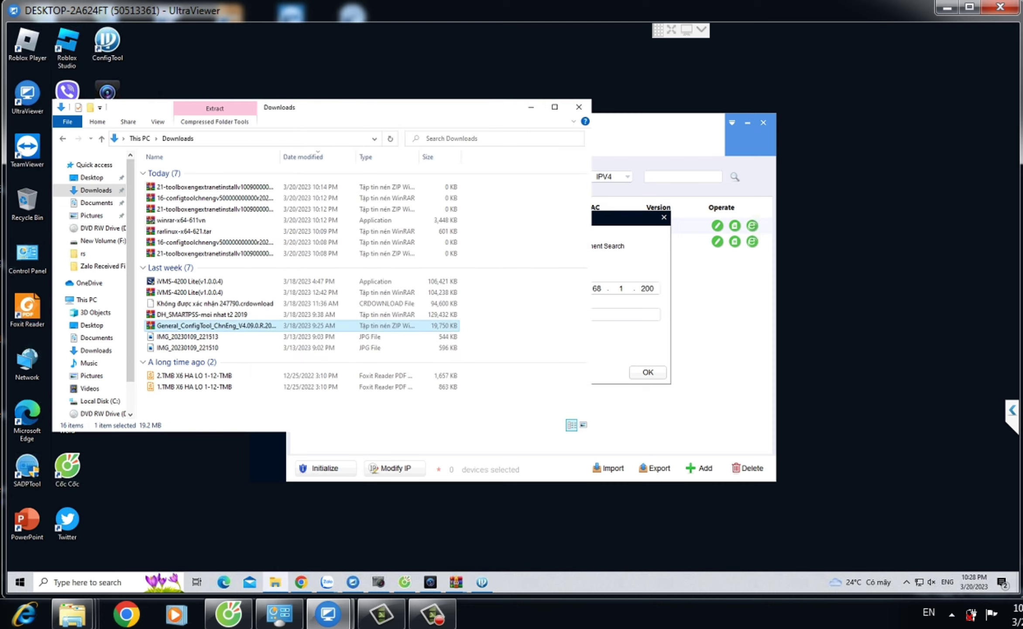
left_click(578, 107)
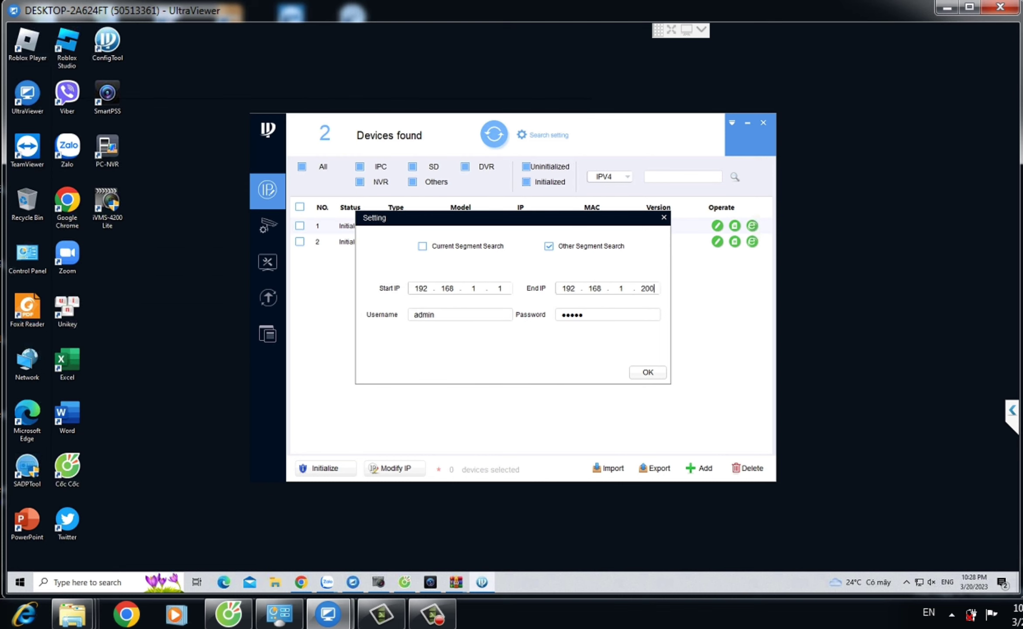
left_click(87, 581)
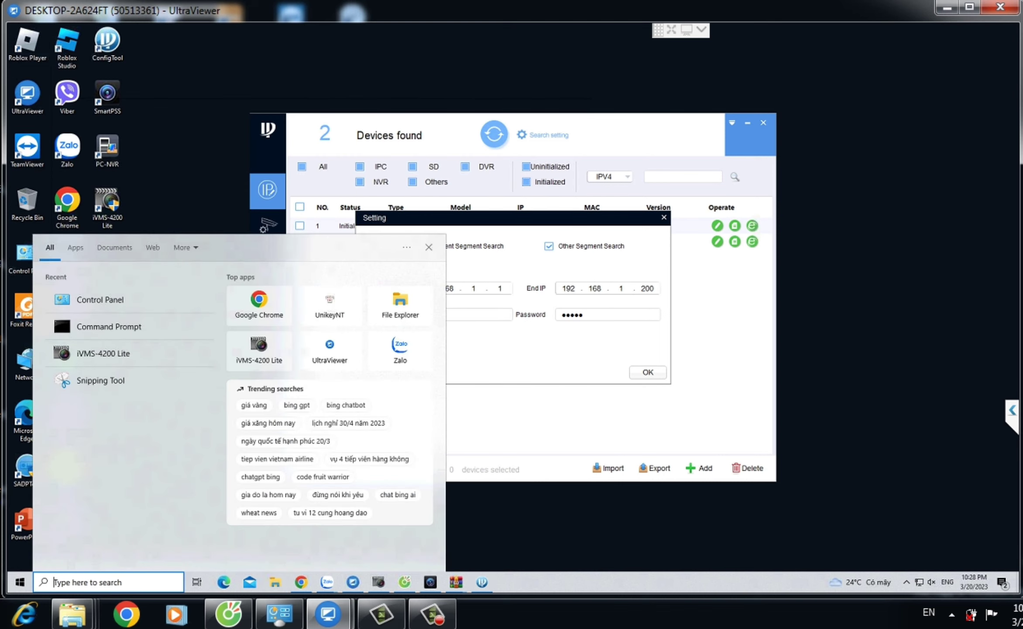
Run IPCONFIG in Command Prompt to confirm IPv4 192.168.1.17 and gateway 192.168.1.1
type("CMD")
key("Return")
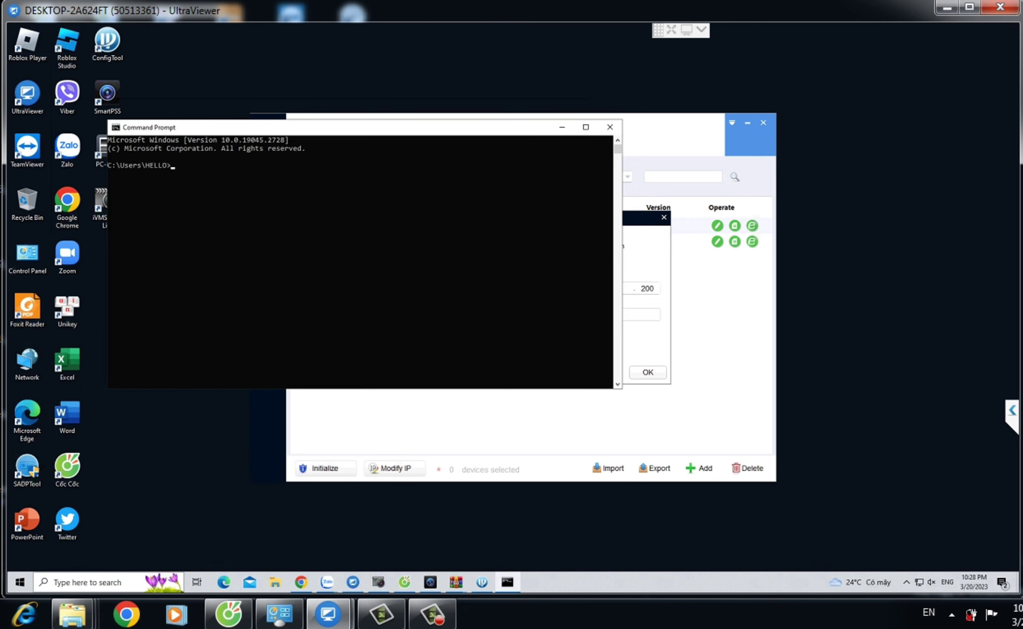
type("IPCONFIG")
key("Return")
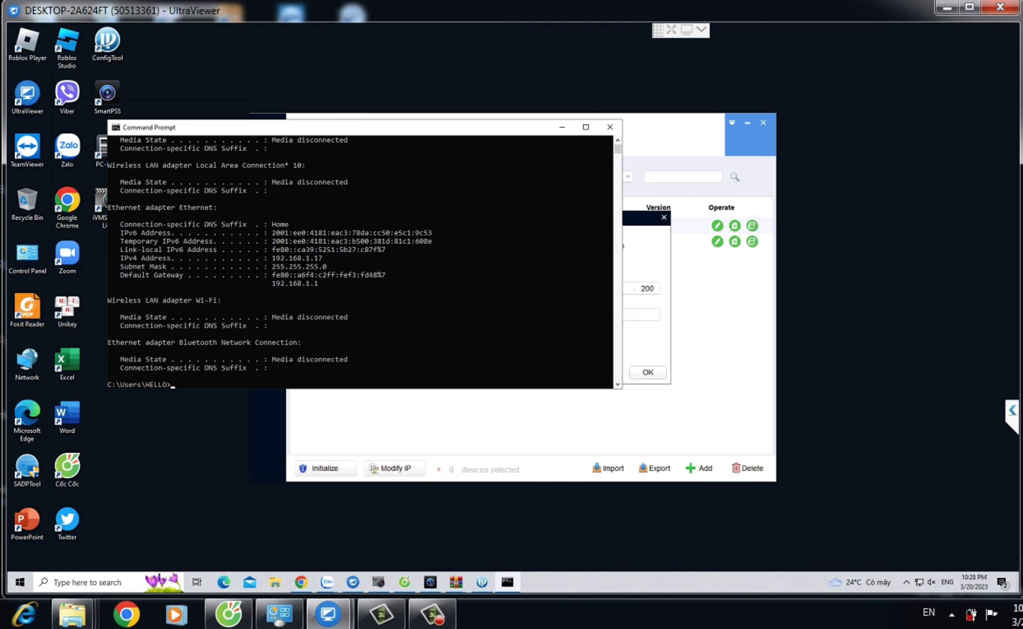
left_click_drag(301, 283, 318, 283)
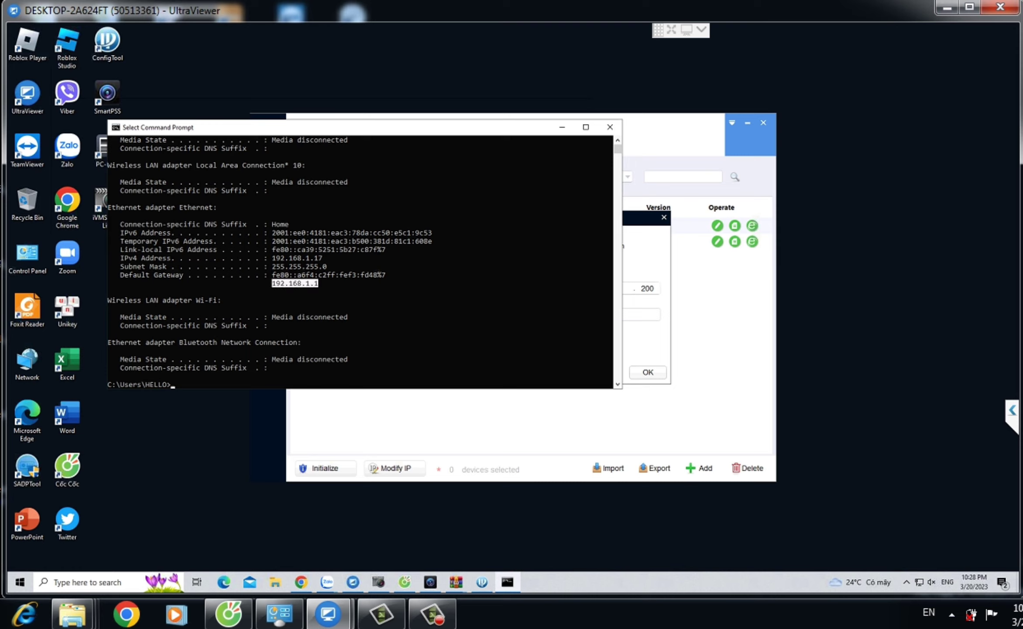
left_click(563, 127)
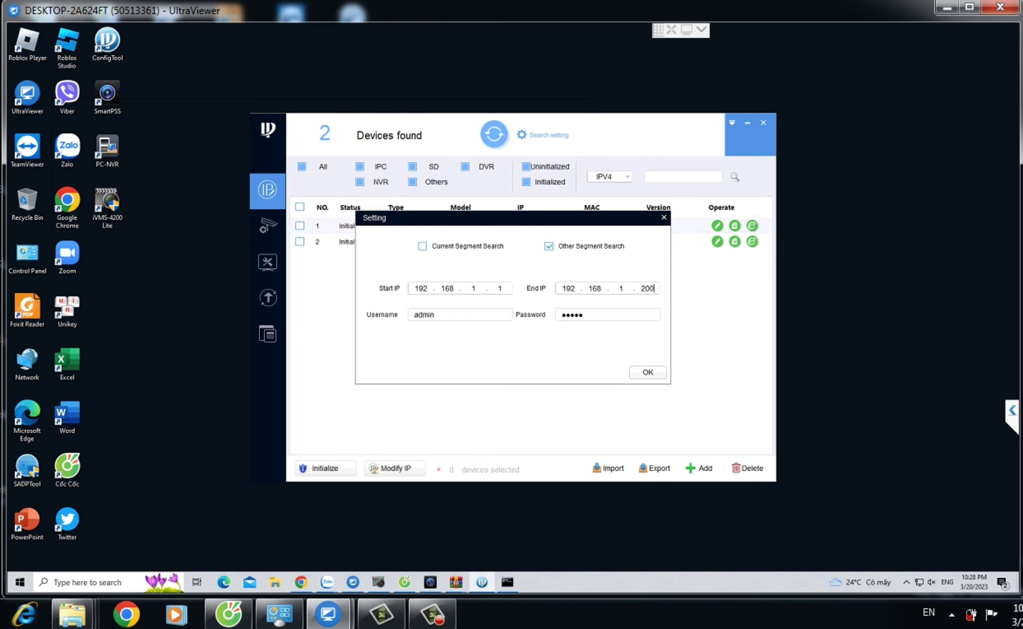
Close the Modify IP Address form and reopen the device search settings
left_click_drag(585, 315, 568, 315)
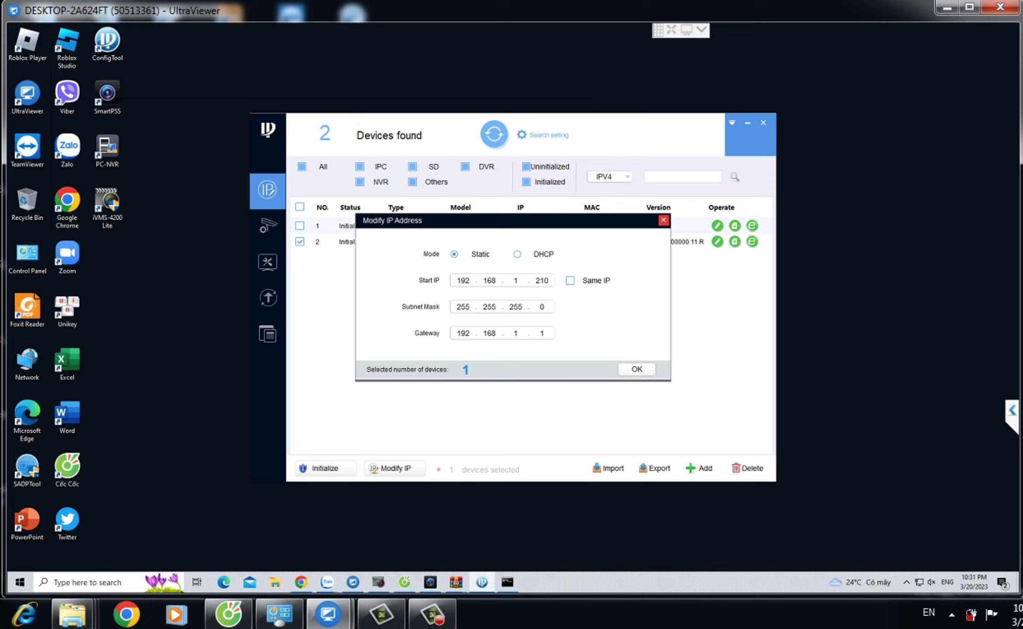
left_click(637, 369)
left_click(544, 135)
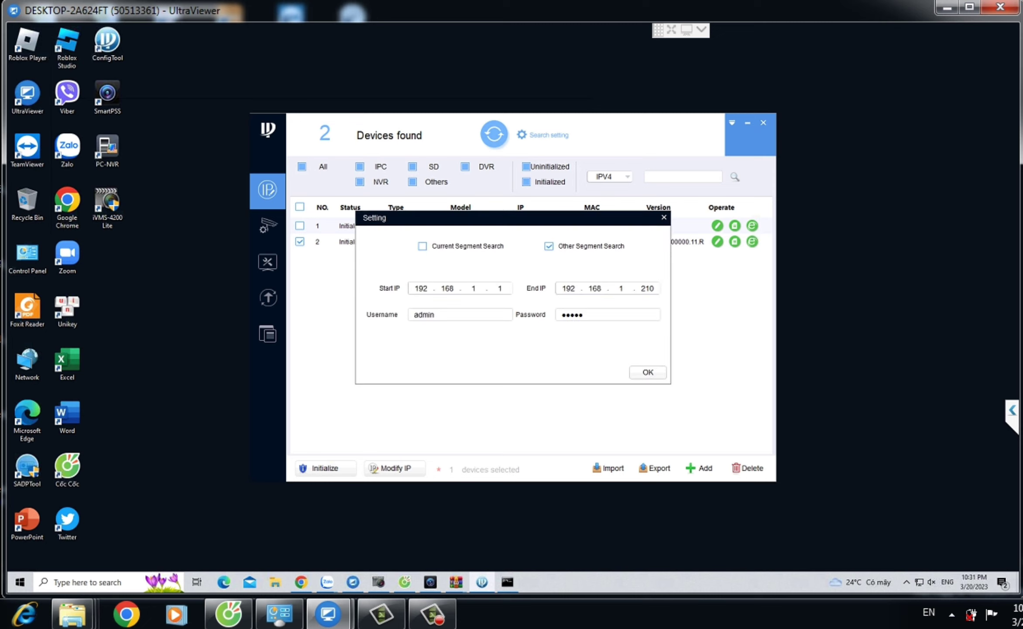
left_click_drag(585, 314, 561, 314)
left_click(434, 314)
type("a")
key("BackSpace")
Set the search username to admin, paste the new login password, and rerun the search through 192.168.1.210
key("shift+Left")
key("shift+Left")
key("shift+Left")
key("shift+Left")
key("shift+Left")
key("shift+Left")
key("shift+Left")
key("shift+Left")
key("BackSpace")
key("shift+Home")
key("ctrl+v")
key("Return")
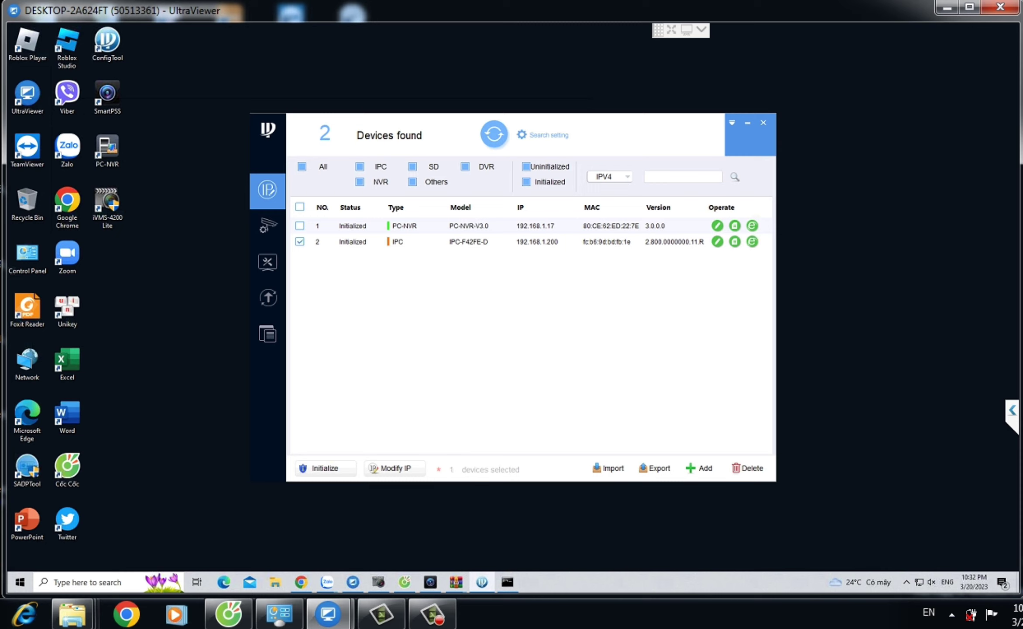
Give the IPC static IP 192.168.1.205, mask 255.255.255.0 and gateway 192.168.1.1
left_click(390, 468)
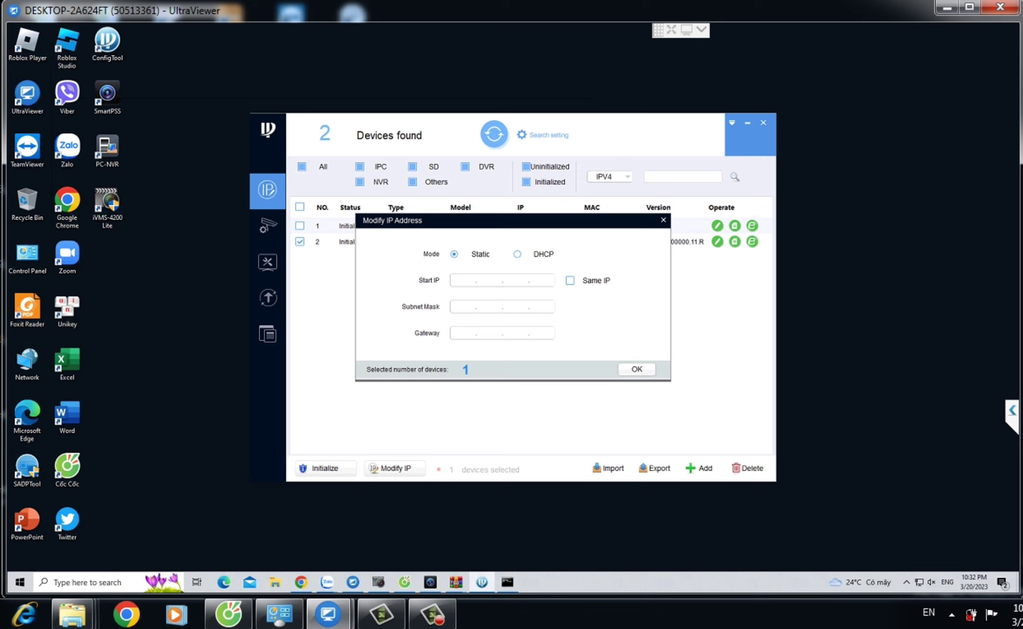
type("192168")
type("1")
type("205")
type("255.")
type("255.")
type("255.")
type("0")
key("Tab")
type("192.168.1.")
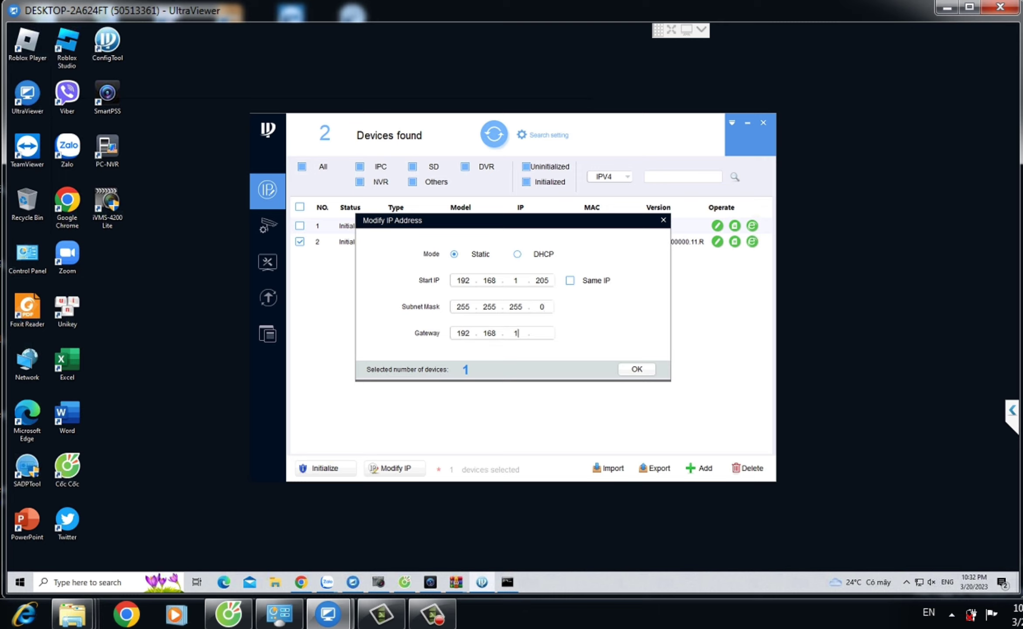
type("1")
key("Return")
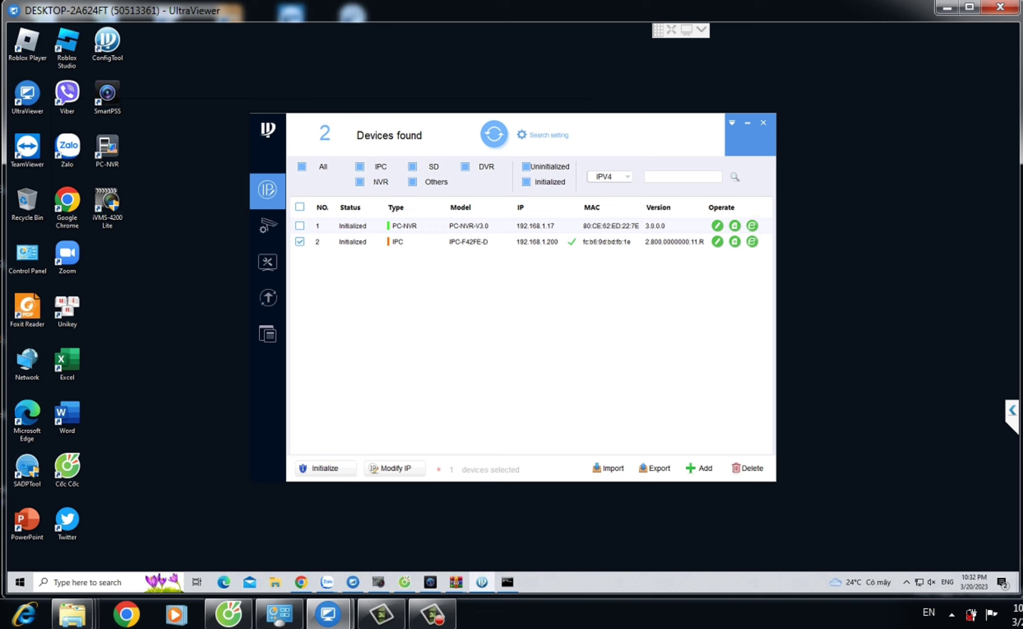
Delete the old Channel 12 entry from the NVR's IP camera list
left_click(300, 582)
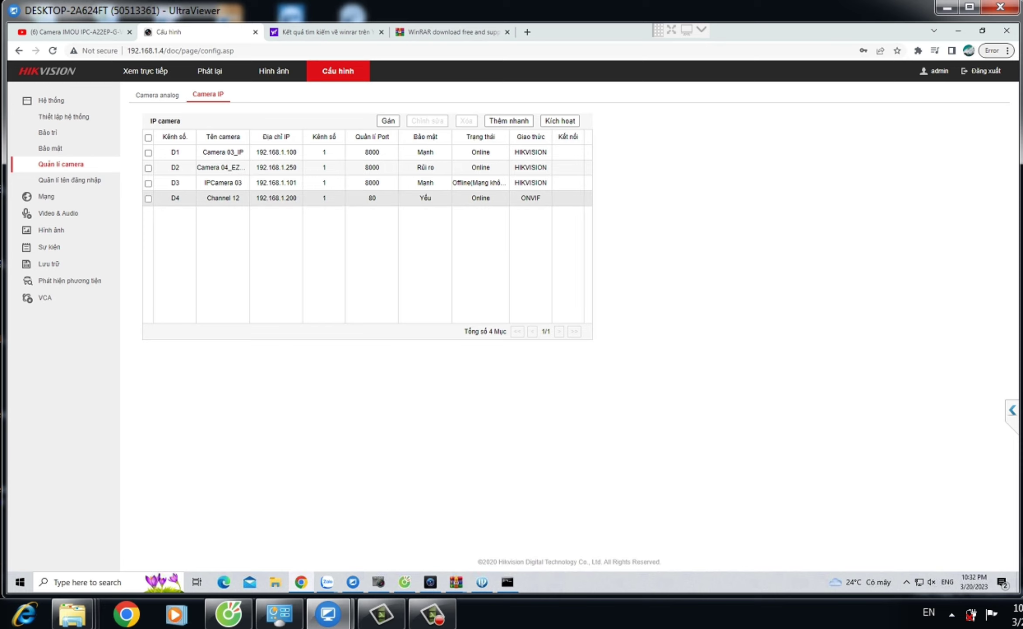
left_click(148, 199)
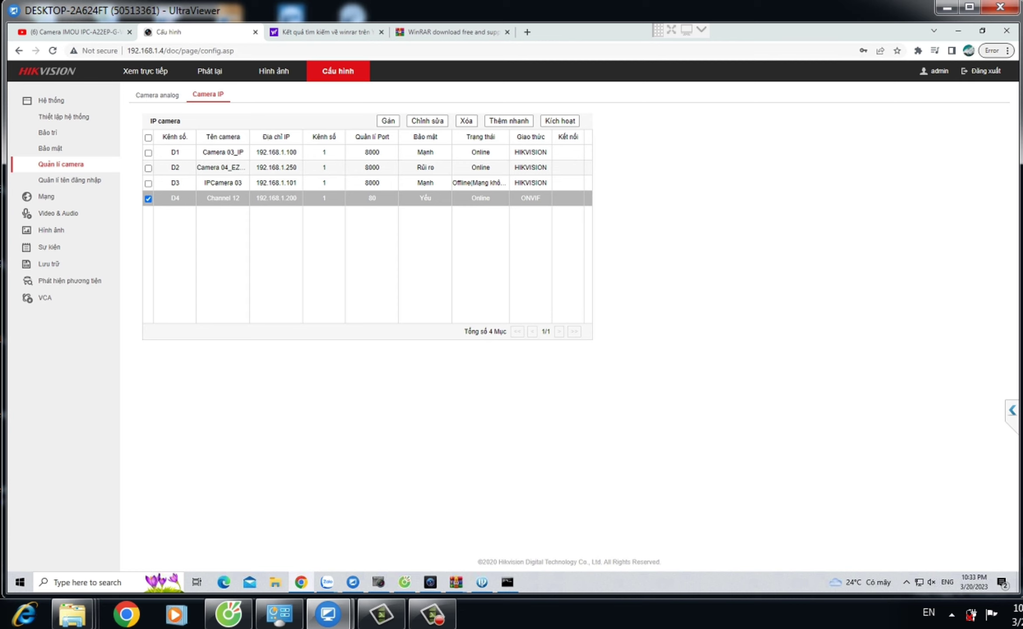
left_click(466, 120)
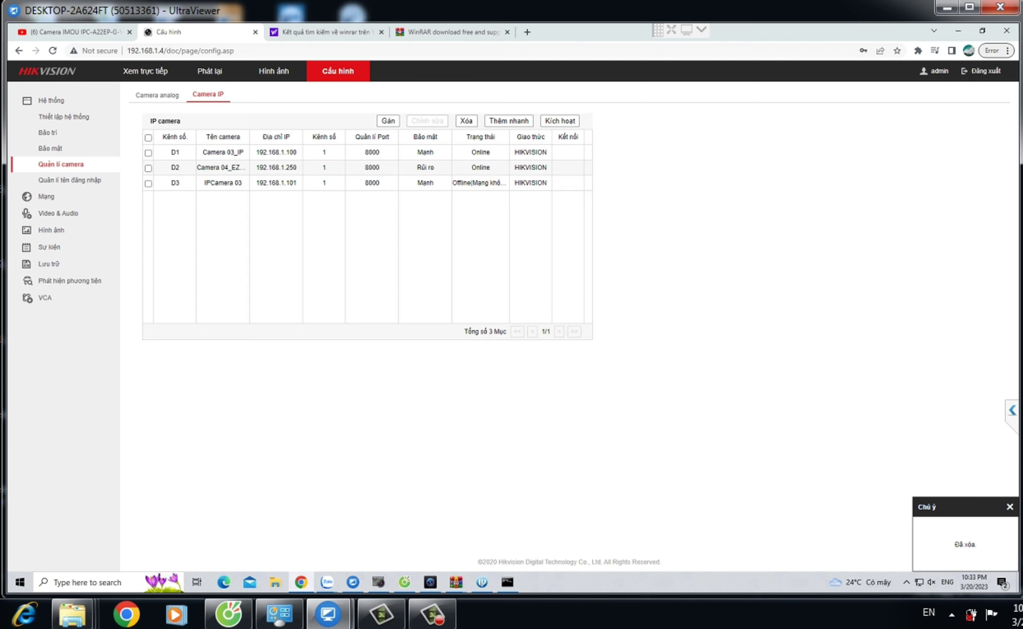
Quick-add the discovered camera at 192.168.1.200, which appears as IPCamera 04
left_click(509, 120)
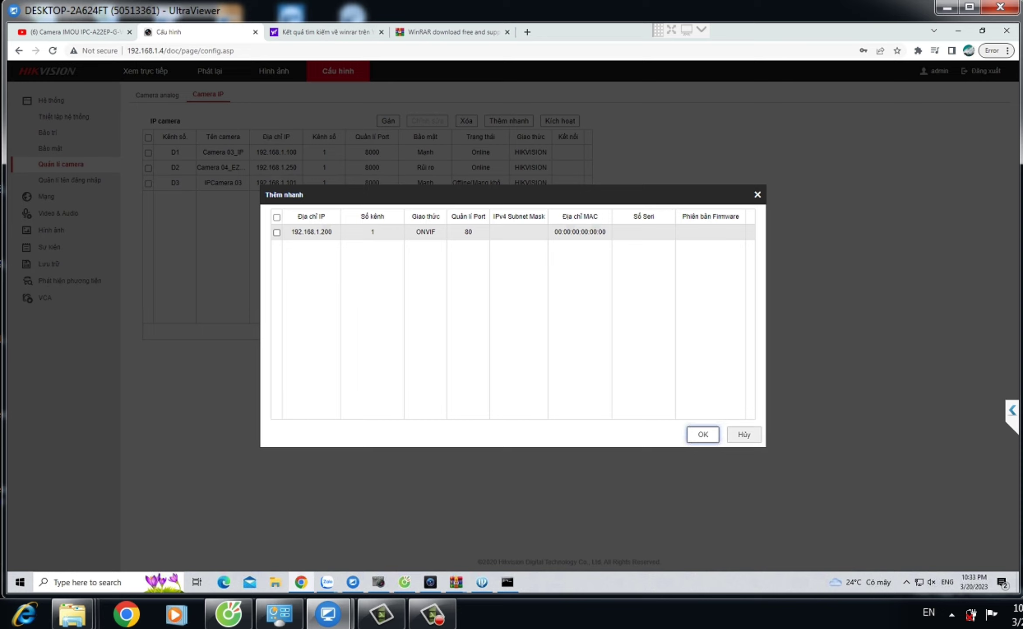
left_click(276, 232)
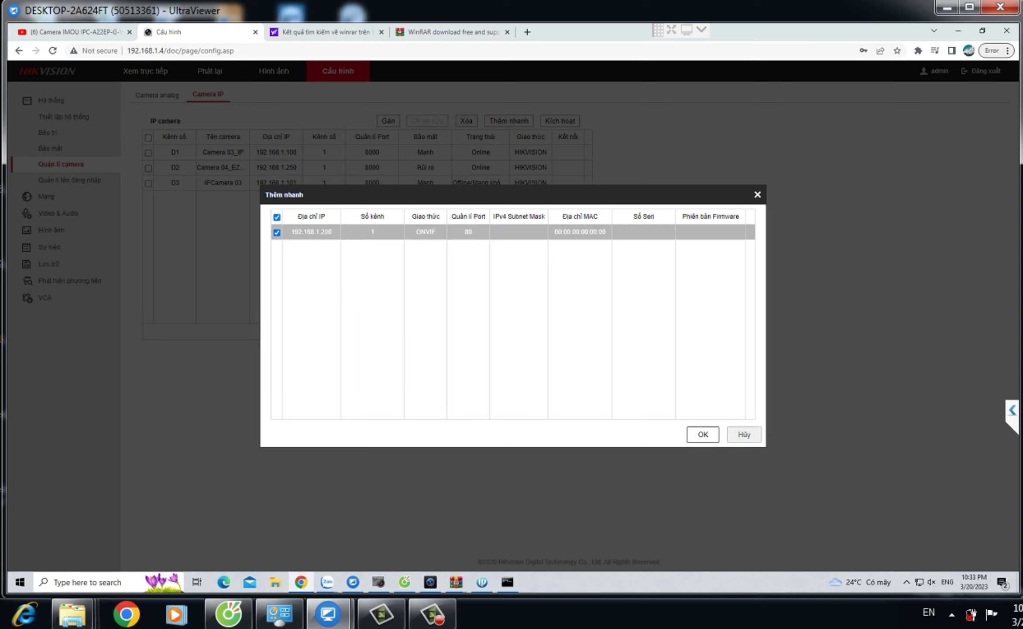
left_click(703, 434)
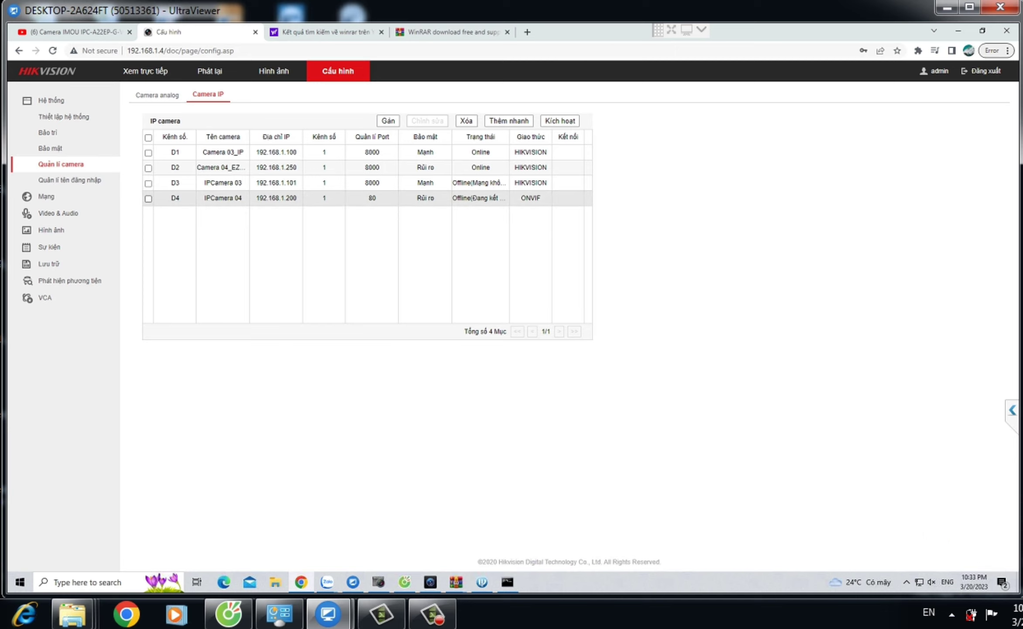
left_click(277, 198)
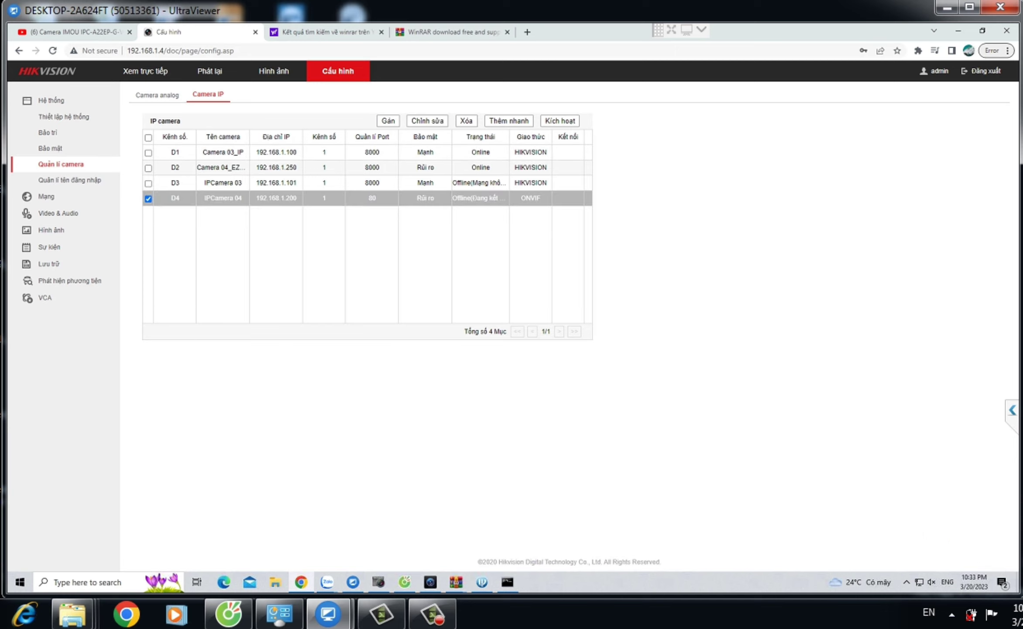
Change IPCamera 04's address to 192.168.1.205 and its password and confirmation to the new password, then save
left_click(428, 120)
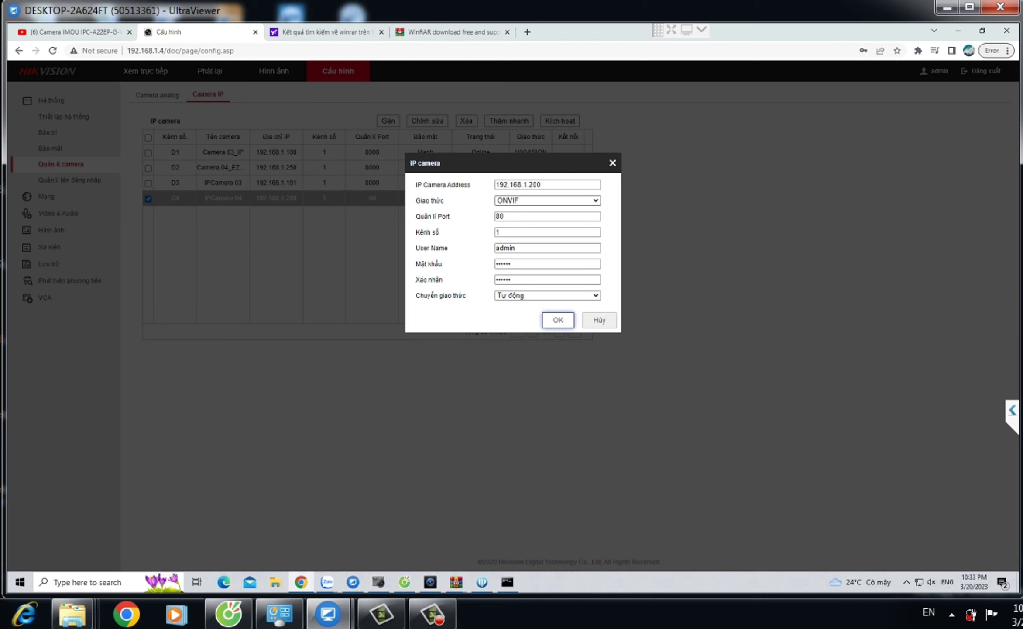
left_click(540, 185)
key("BackSpace")
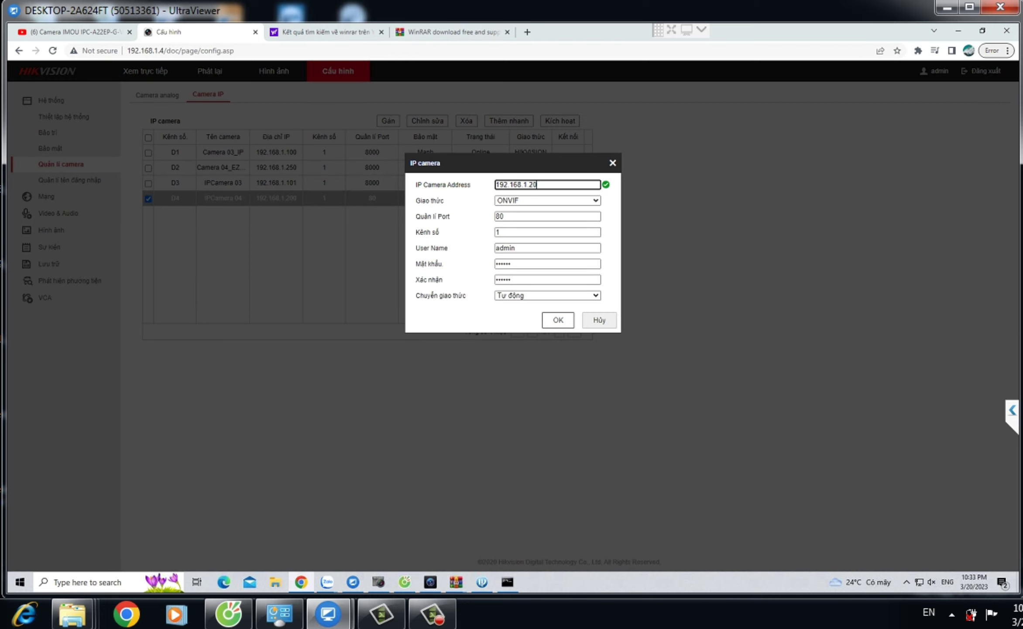
type("5")
key("Tab")
key("Tab")
key("Tab")
key("Tab")
key("Tab")
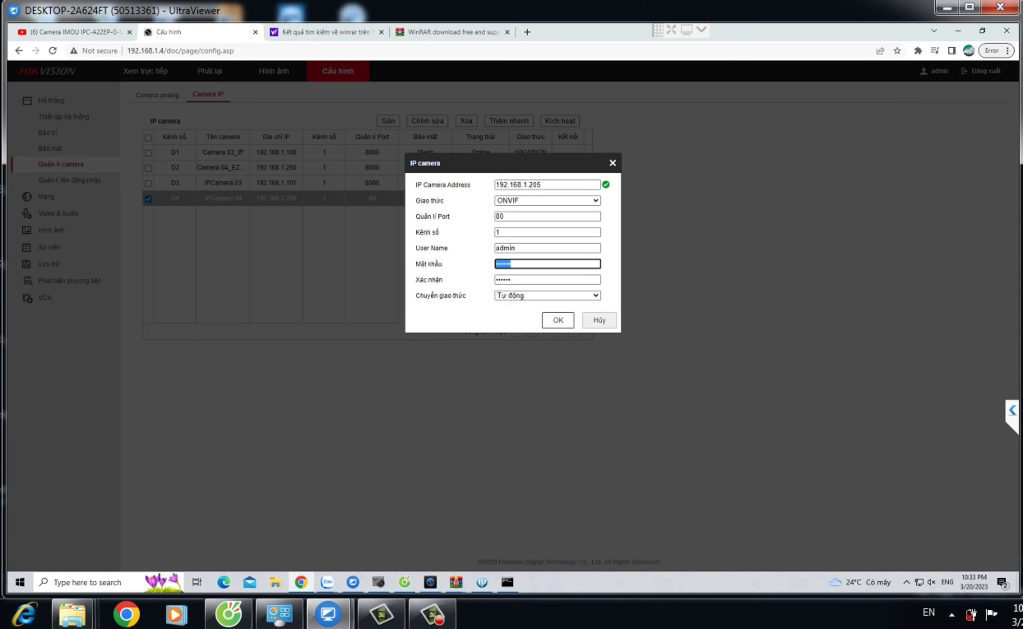
key("BackSpace")
key("ctrl+v")
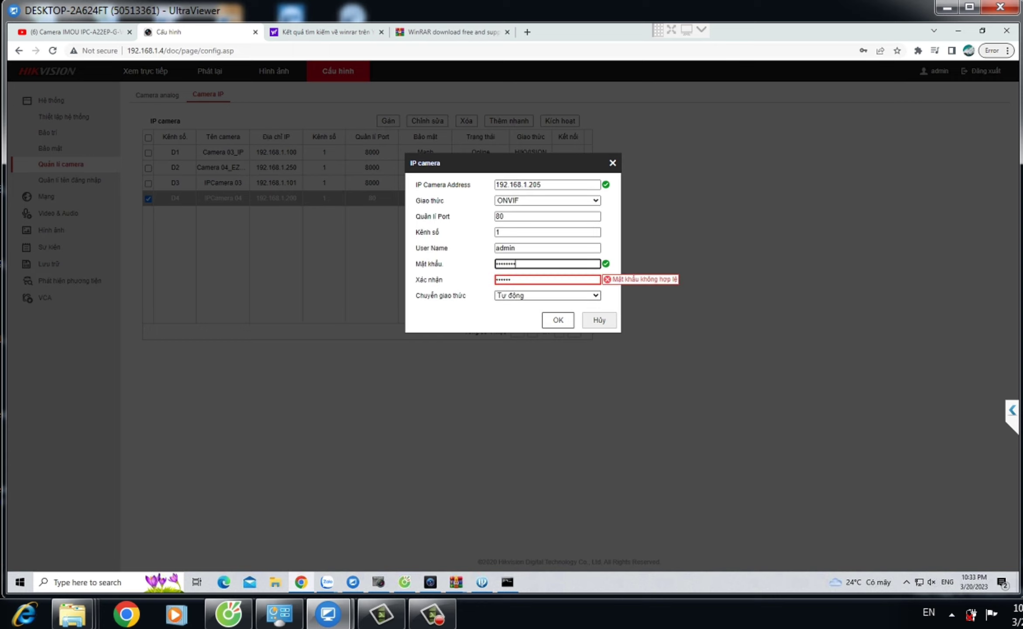
left_click(511, 279)
key("ctrl+a")
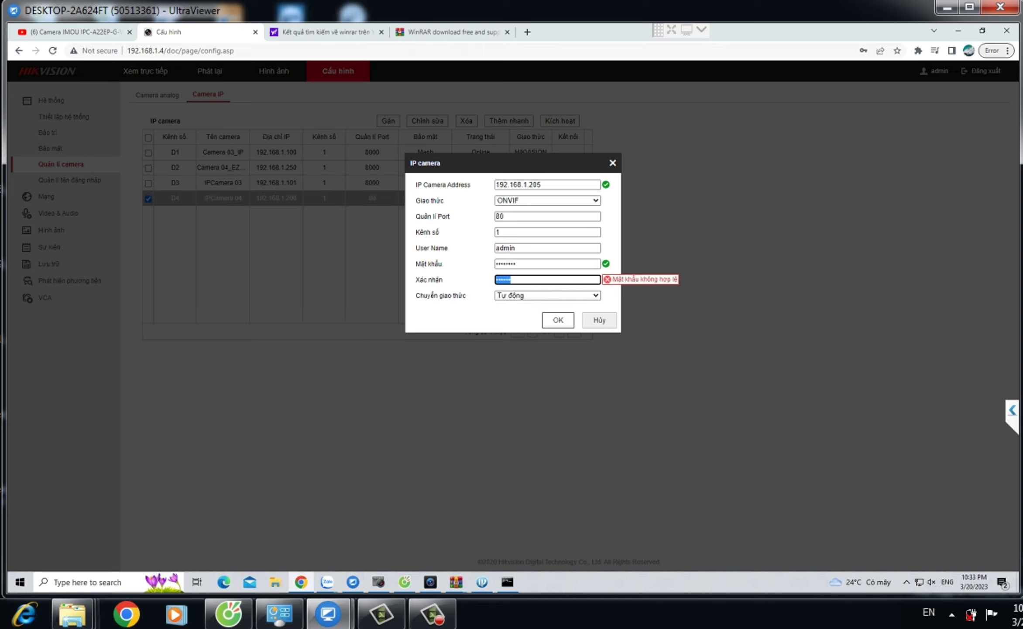
key("BackSpace")
key("ctrl+v")
left_click(558, 320)
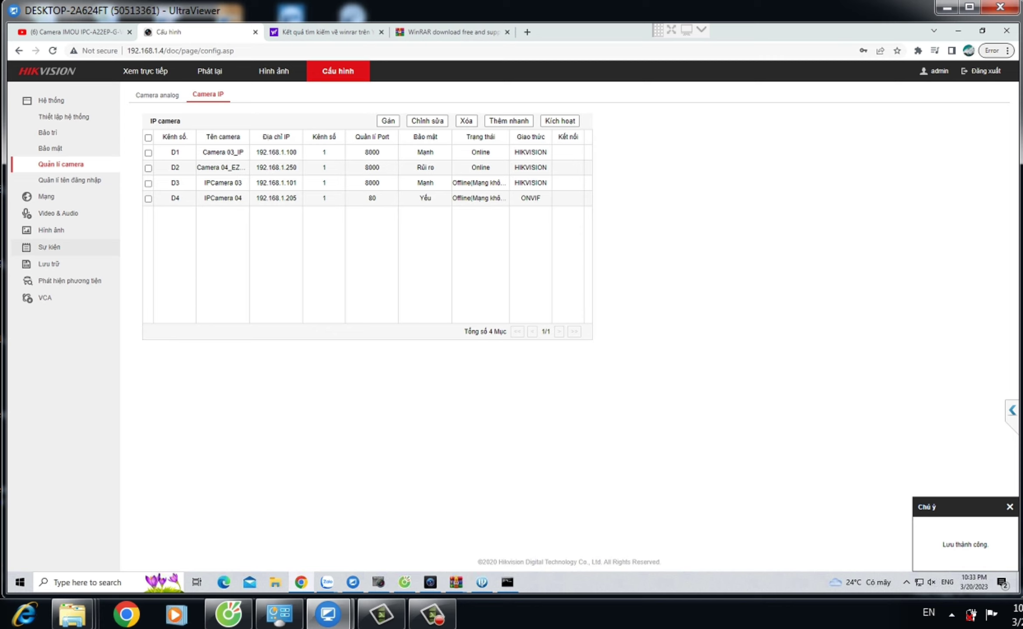
Return to the IP camera list to verify D4 shows Online
left_click(69, 179)
left_click(58, 213)
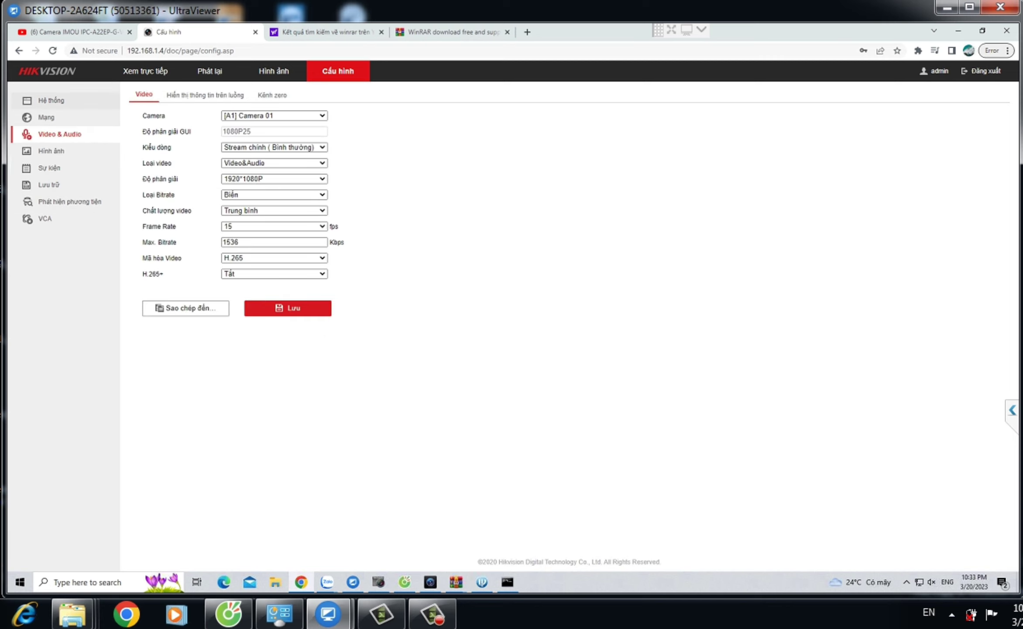
left_click(51, 100)
left_click(59, 163)
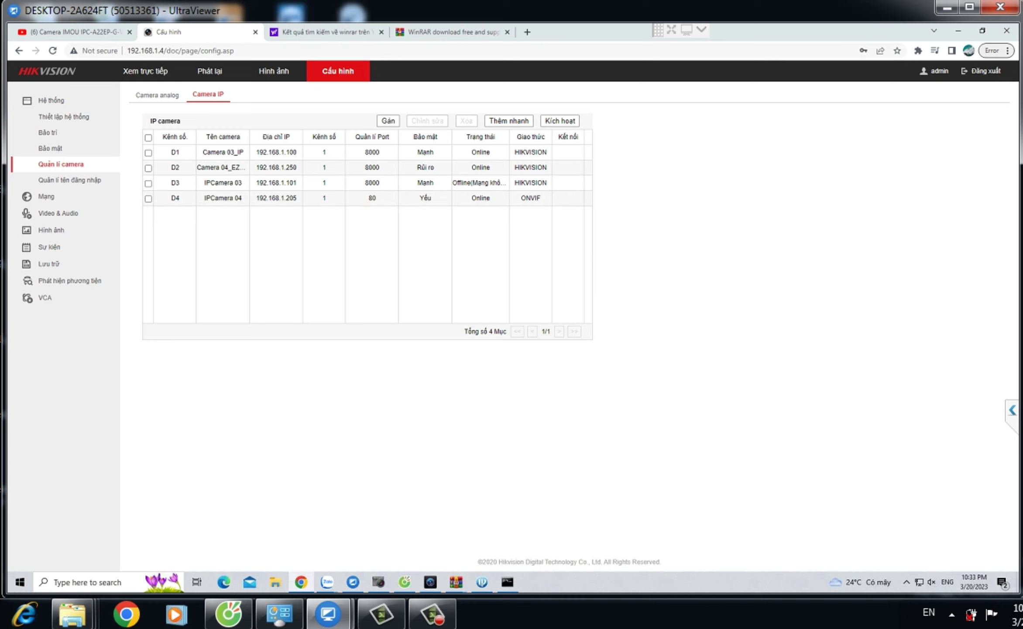
left_click(432, 614)
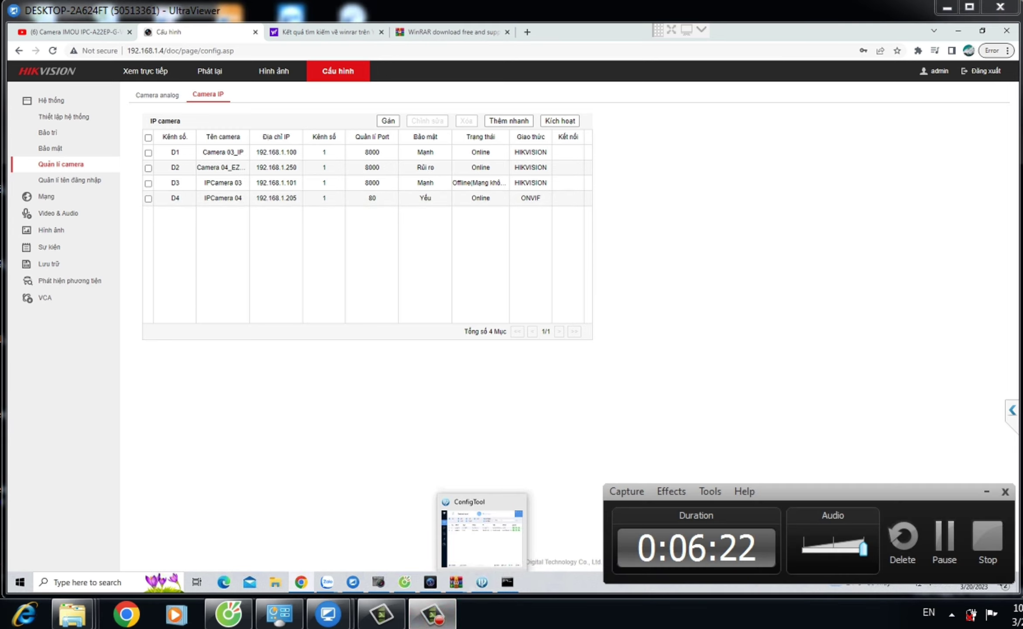